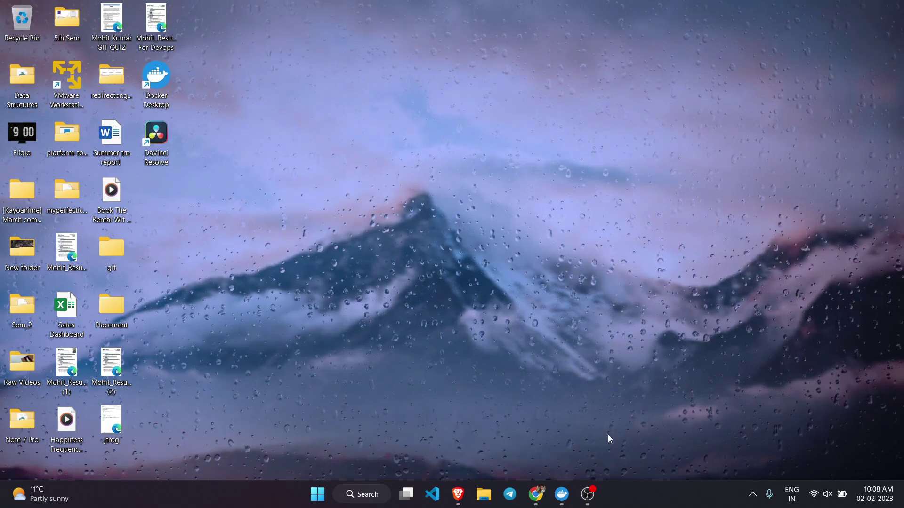
Step: Search Chrome for 'nginx download for windows' and download nginx/Windows-1.22.1 from nginx.org
{"action": "mouse_move", "coordinate": [535, 494]}
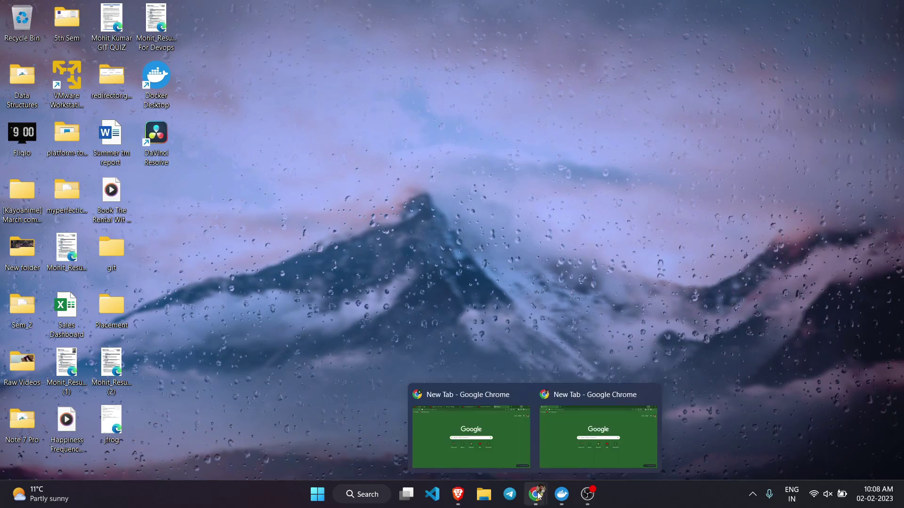
{"action": "left_click", "coordinate": [583, 420]}
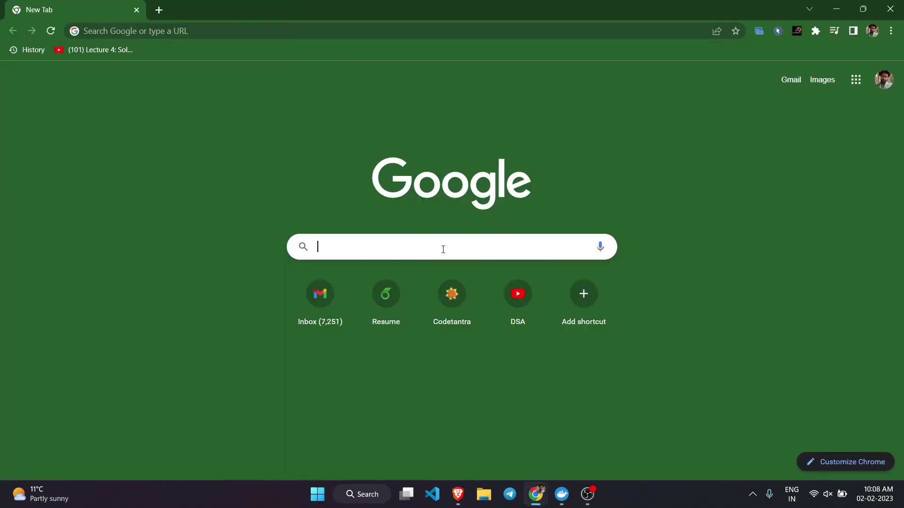
{"action": "left_click", "coordinate": [443, 249]}
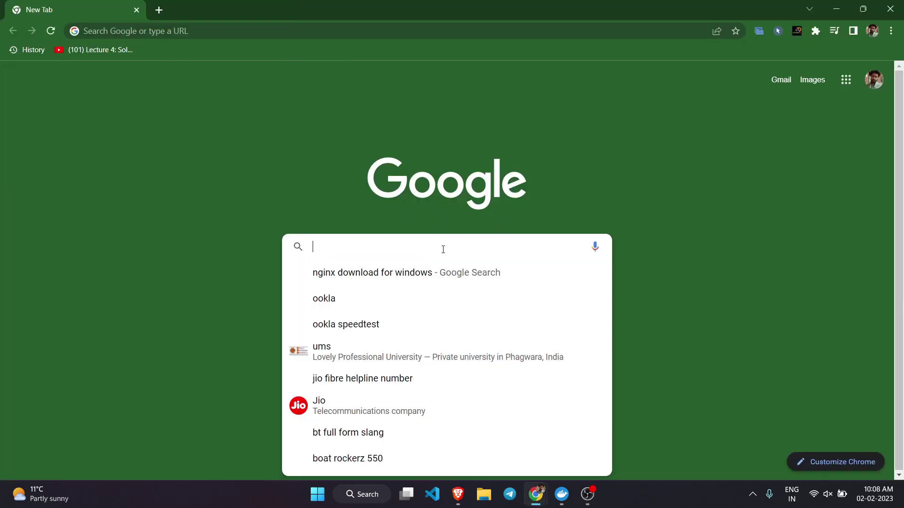
{"action": "left_click", "coordinate": [343, 280]}
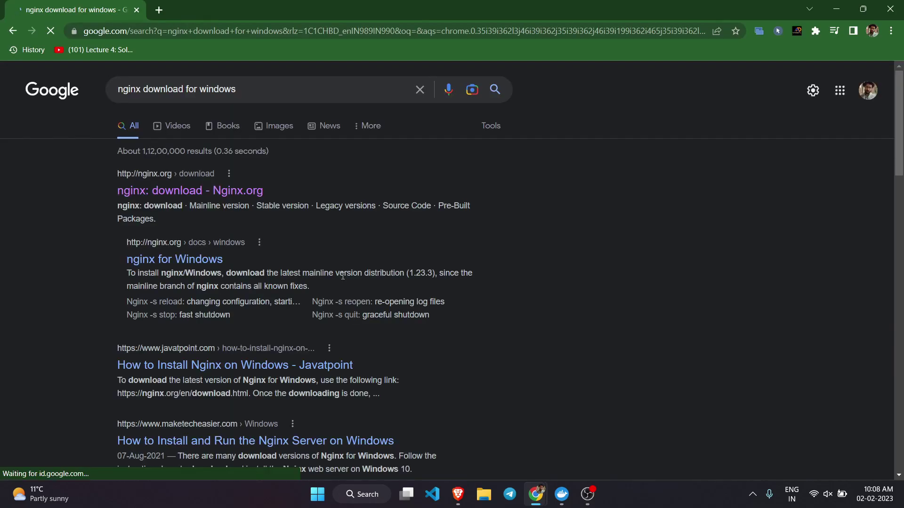
{"action": "left_click", "coordinate": [193, 191]}
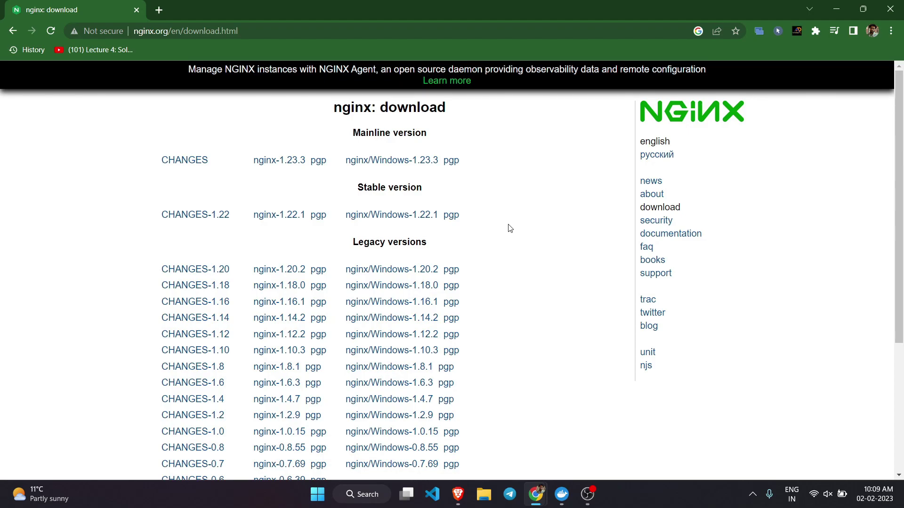
{"action": "left_click", "coordinate": [394, 221]}
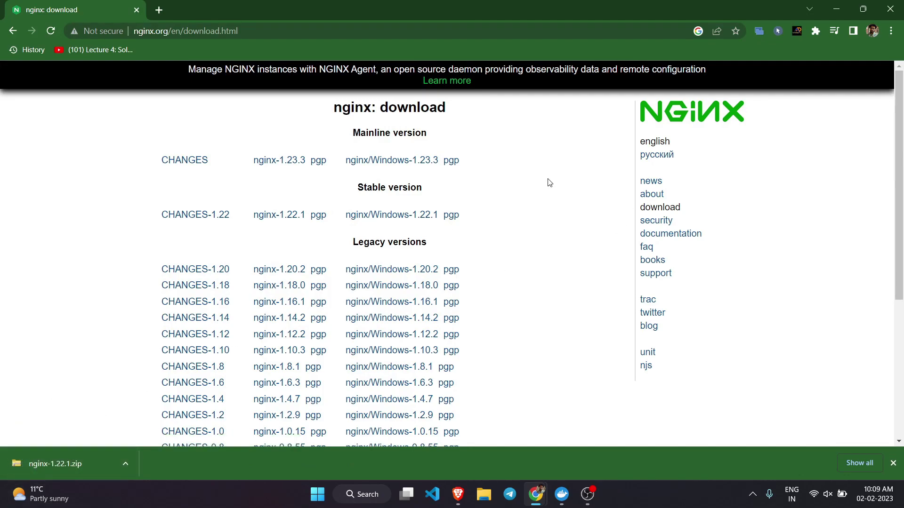
{"action": "key", "text": "super+d"}
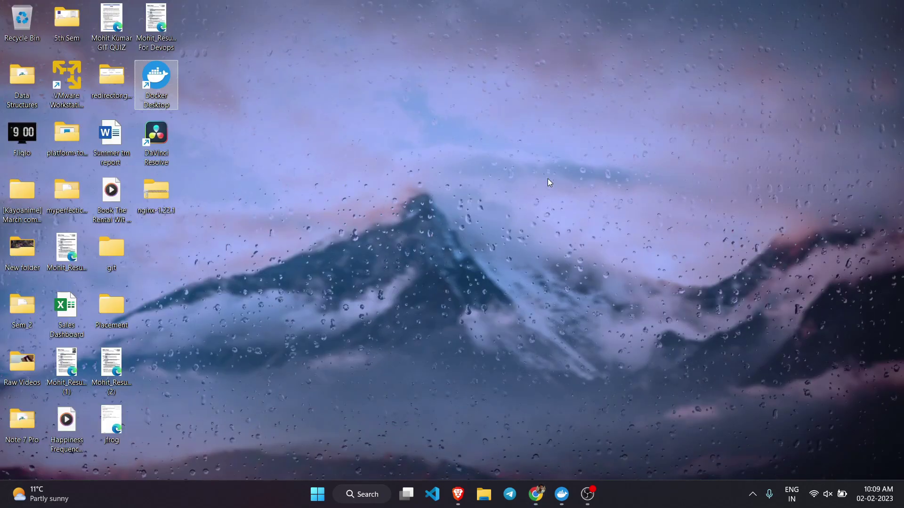
Step: Extract the nginx-1.22.1 zip onto the desktop with Extract Here
{"action": "right_click", "coordinate": [153, 193]}
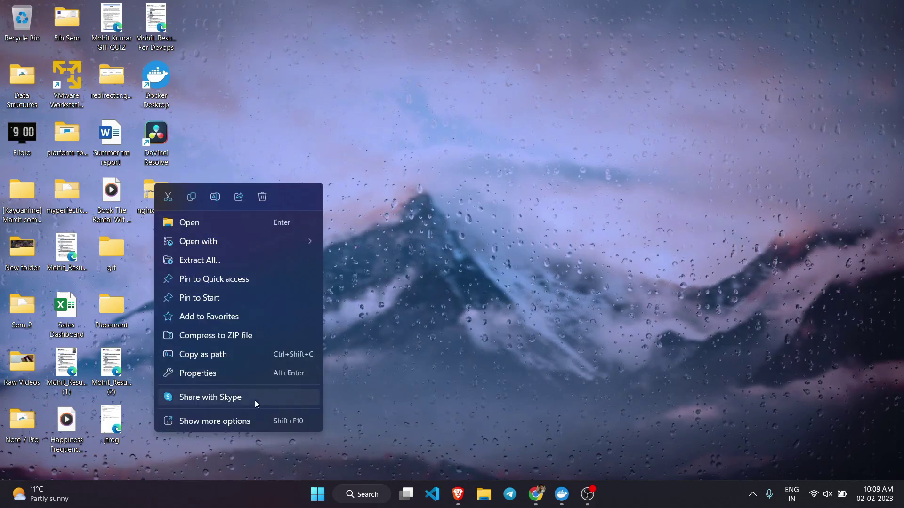
{"action": "left_click", "coordinate": [230, 420]}
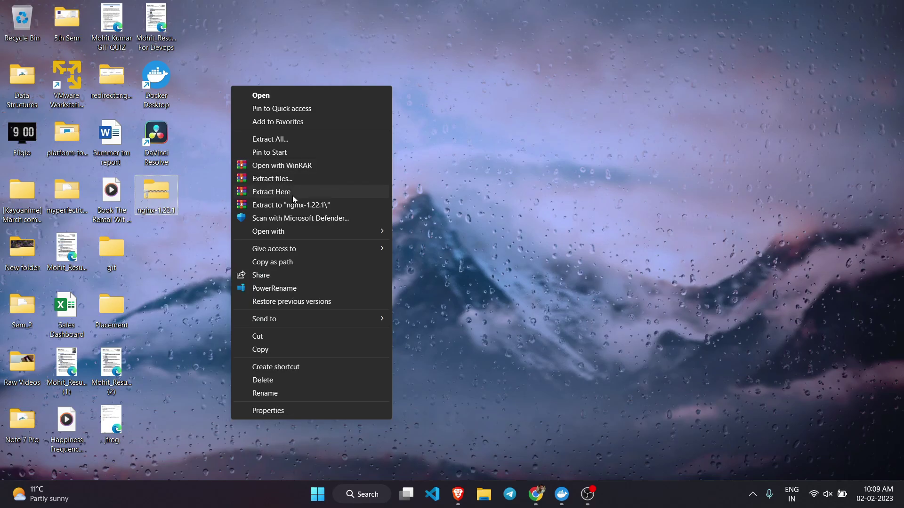
{"action": "left_click", "coordinate": [290, 195]}
Step: Move the extracted nginx-1.22.1 folder onto Windows (C:) and open it there
{"action": "key", "text": "super+e"}
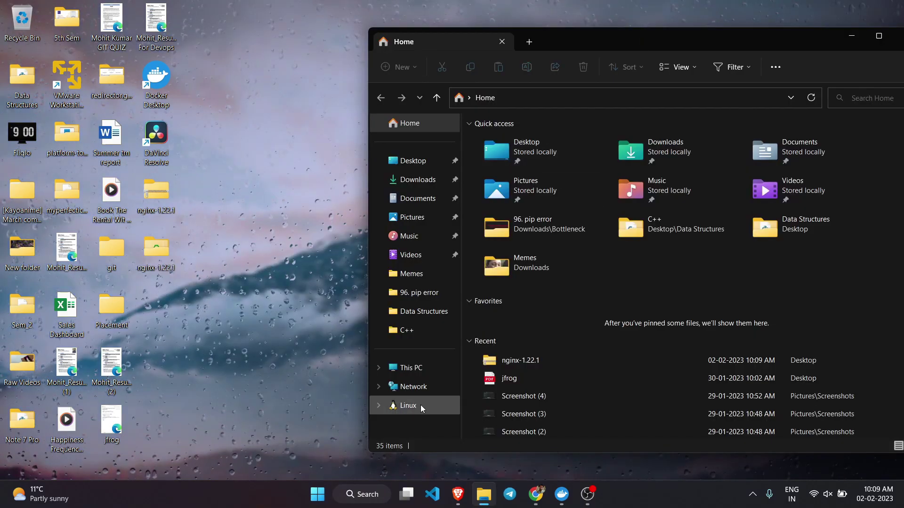
{"action": "left_click", "coordinate": [419, 368]}
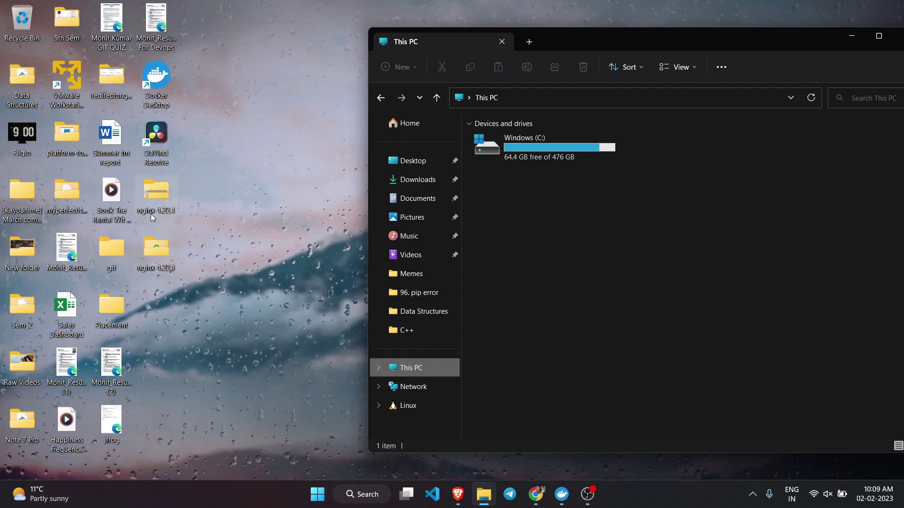
{"action": "left_click_drag", "start_coordinate": [155, 247], "coordinate": [882, 249]}
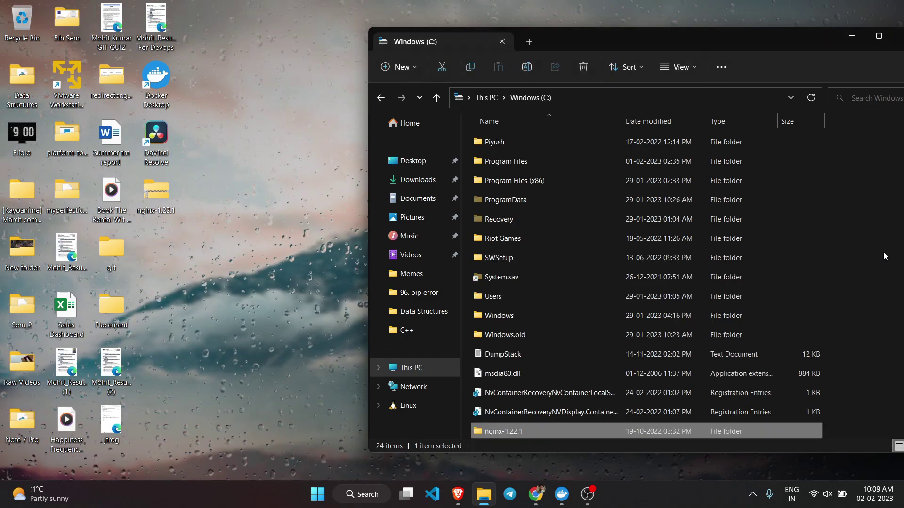
{"action": "left_click", "coordinate": [878, 35]}
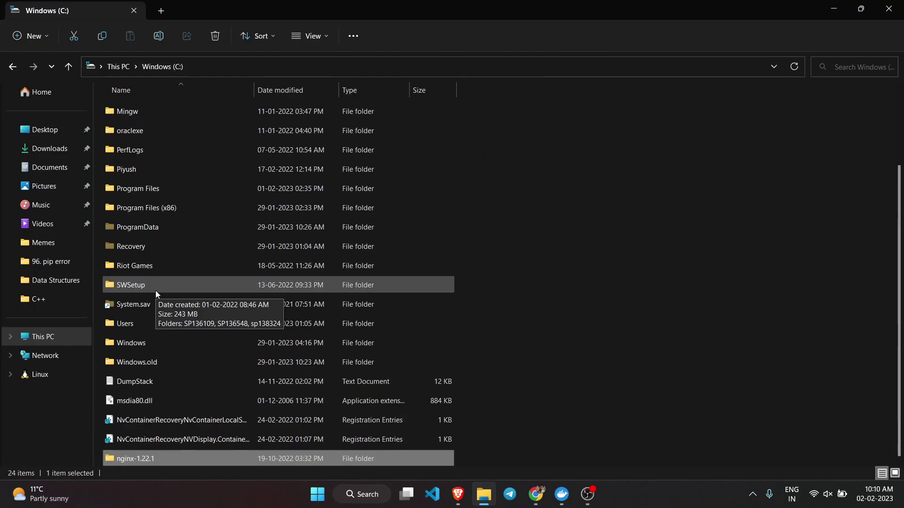
{"action": "double_click", "coordinate": [151, 458]}
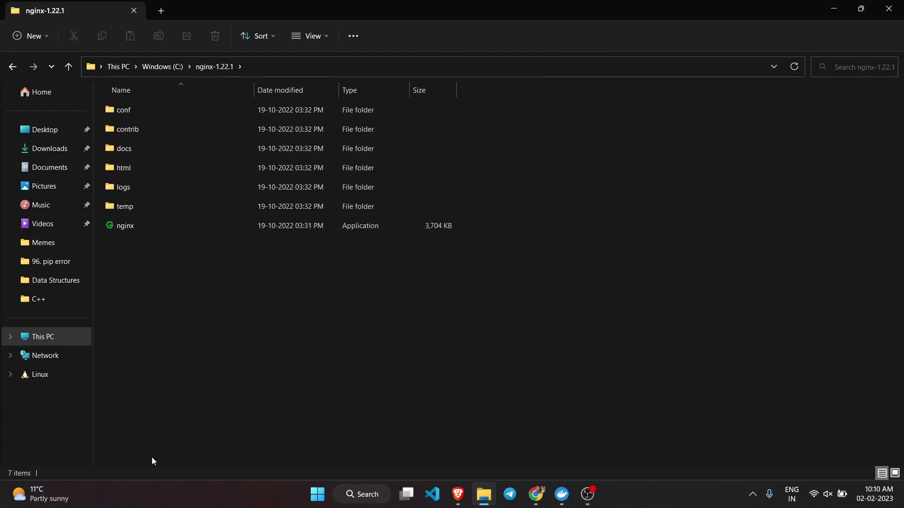
{"action": "key", "text": "alt+Left"}
{"action": "double_click", "coordinate": [196, 230]}
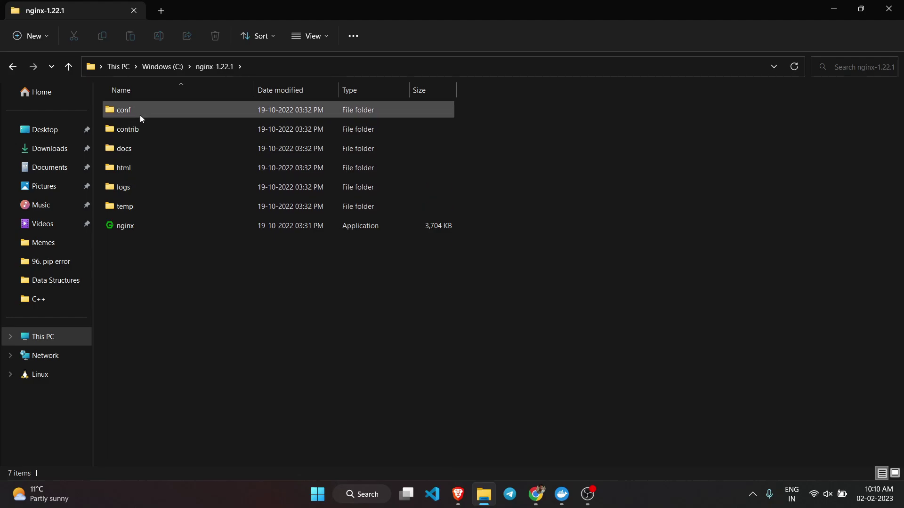
Step: Run nginx.exe and move the resulting Windows Security Alert to the right
{"action": "double_click", "coordinate": [169, 231]}
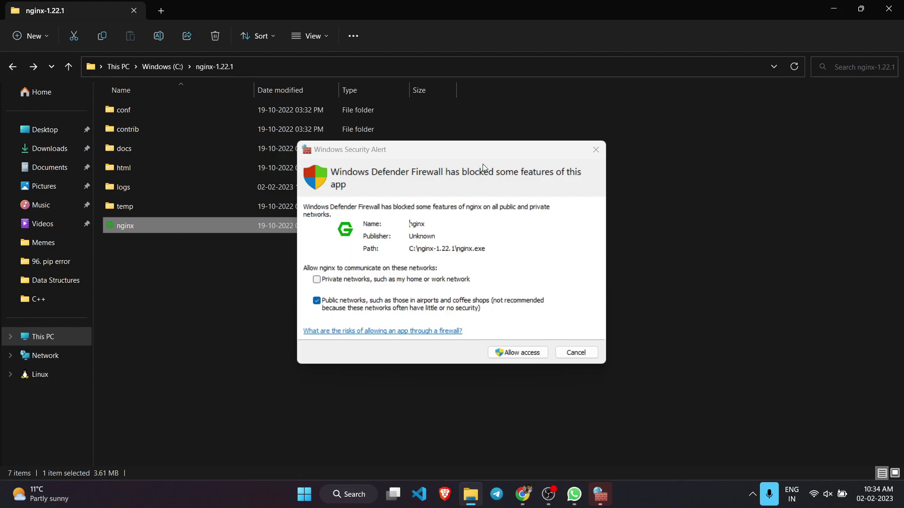
{"action": "left_click_drag", "start_coordinate": [464, 161], "coordinate": [686, 140]}
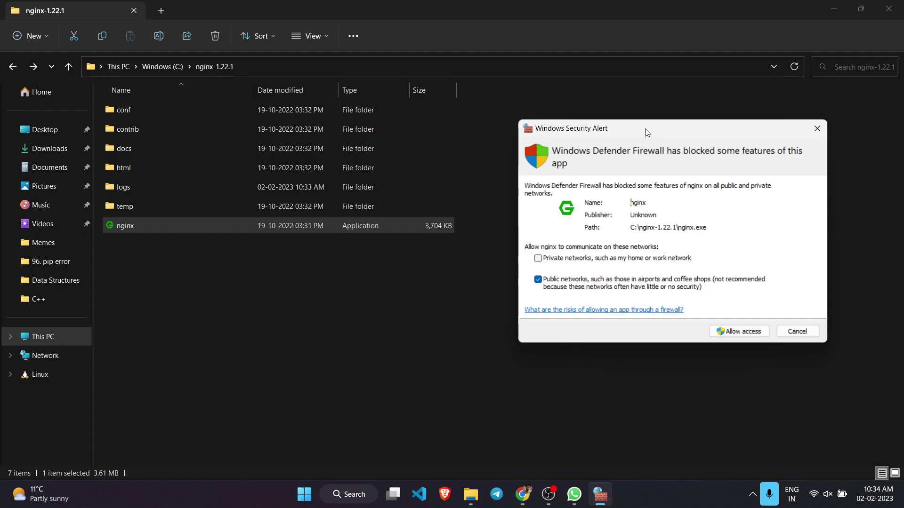
Step: Confirm in Bitnami WordPress Manager that Apache and MariaDB are stopped, then close it
{"action": "left_click", "coordinate": [304, 494]}
{"action": "left_click", "coordinate": [439, 77]}
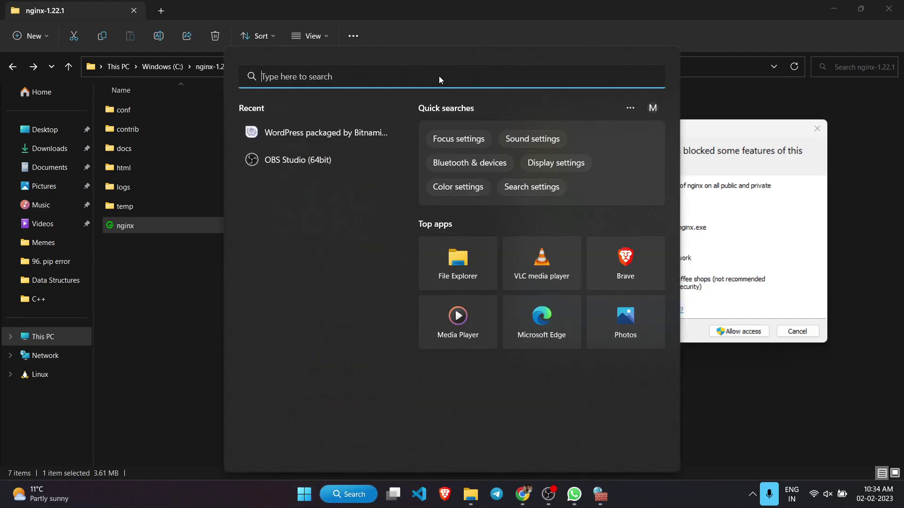
{"action": "left_click", "coordinate": [308, 136]}
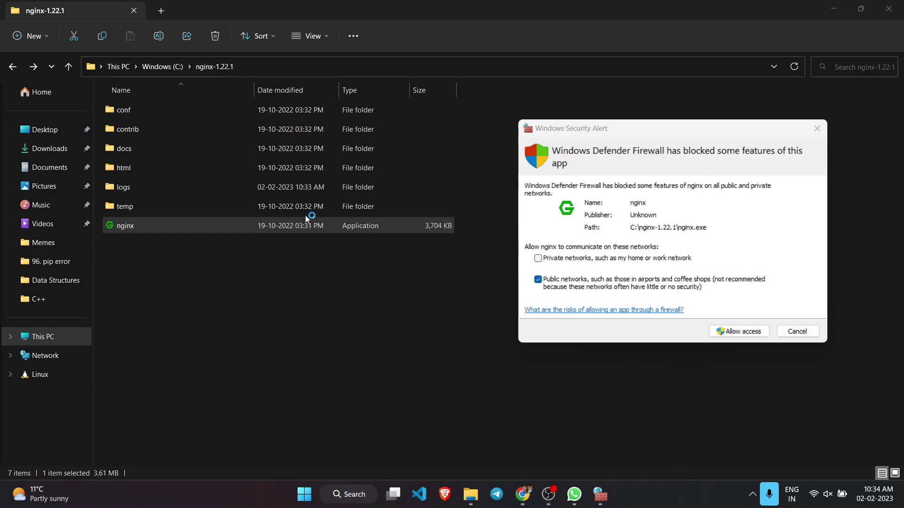
{"action": "left_click", "coordinate": [342, 167]}
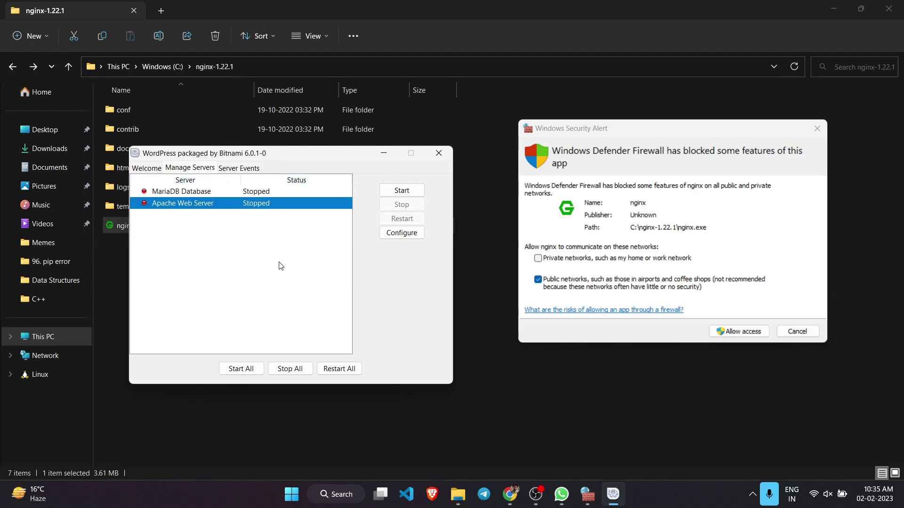
{"action": "left_click", "coordinate": [438, 153]}
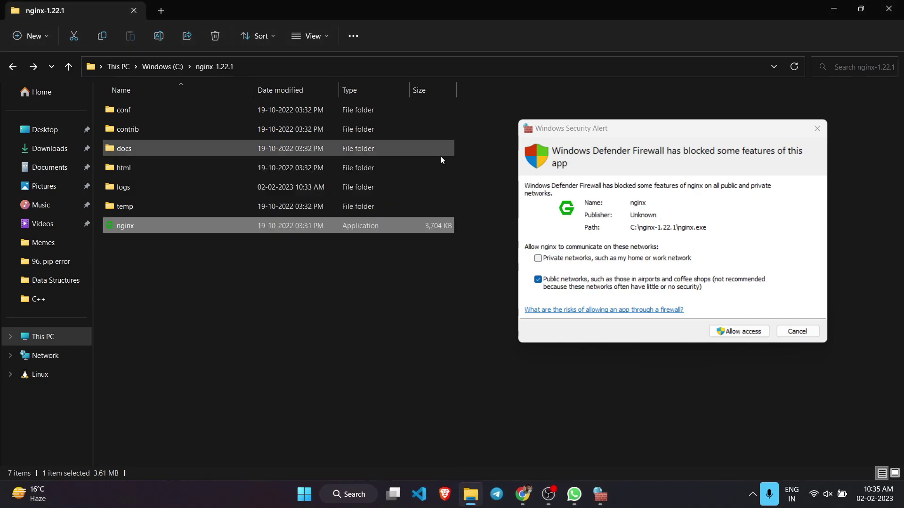
Step: Allow nginx access through the Windows Defender Firewall alert
{"action": "left_click", "coordinate": [349, 287]}
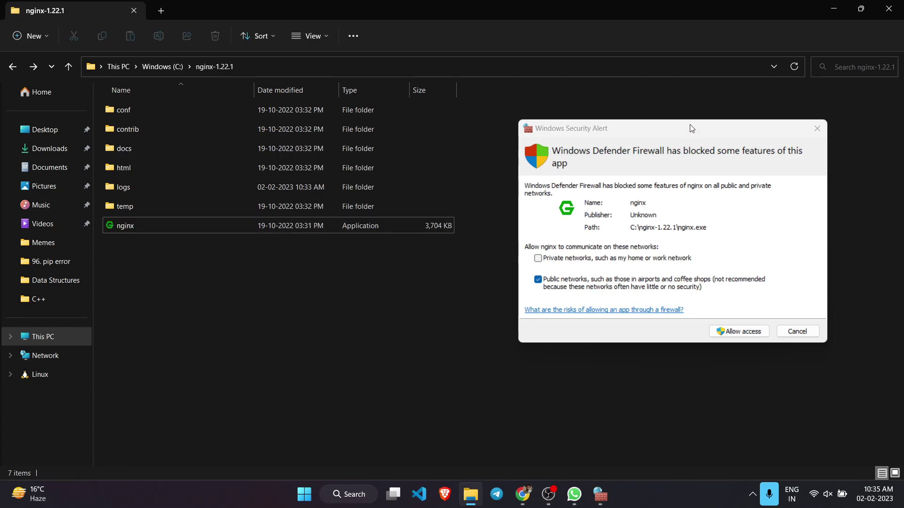
{"action": "left_click_drag", "start_coordinate": [690, 125], "coordinate": [442, 168]}
{"action": "left_click", "coordinate": [483, 375]}
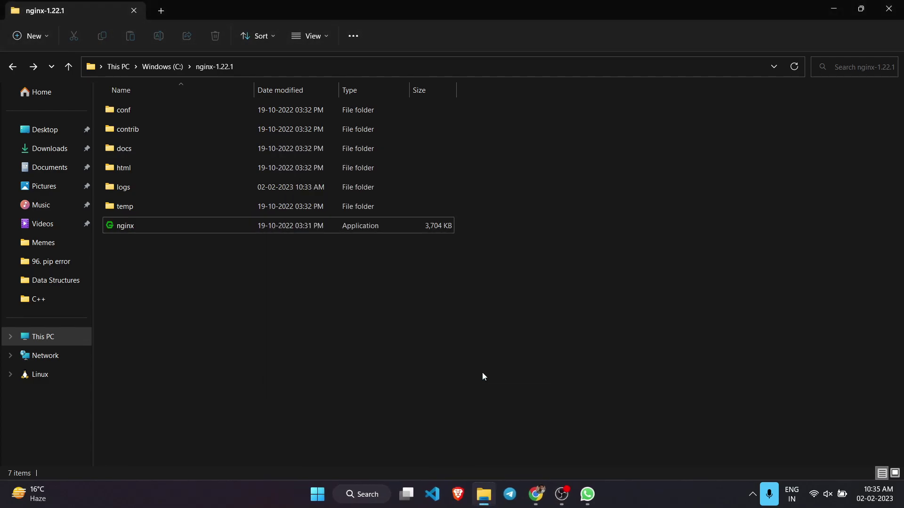
Step: Switch to Chrome and load localhost from the address bar
{"action": "key", "text": "alt+Tab"}
{"action": "left_click", "coordinate": [272, 29]}
{"action": "type", "text": "loc"}
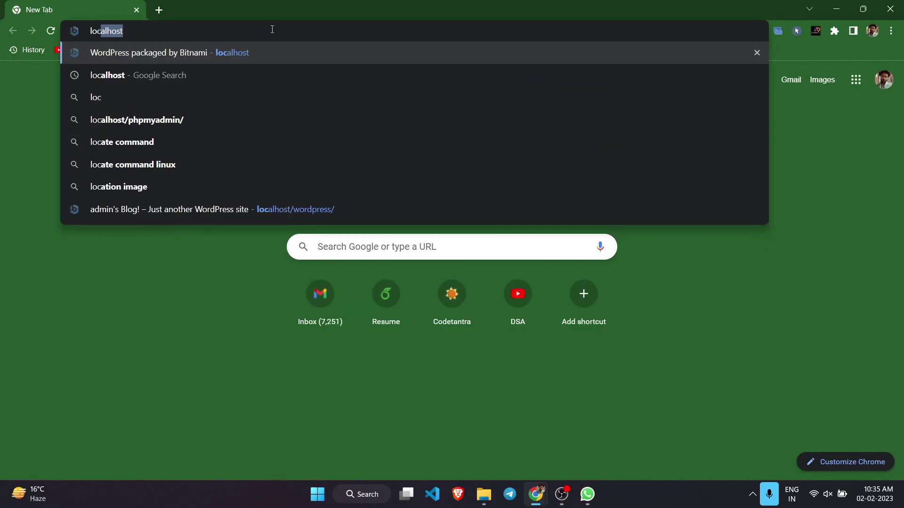
{"action": "key", "text": "Return"}
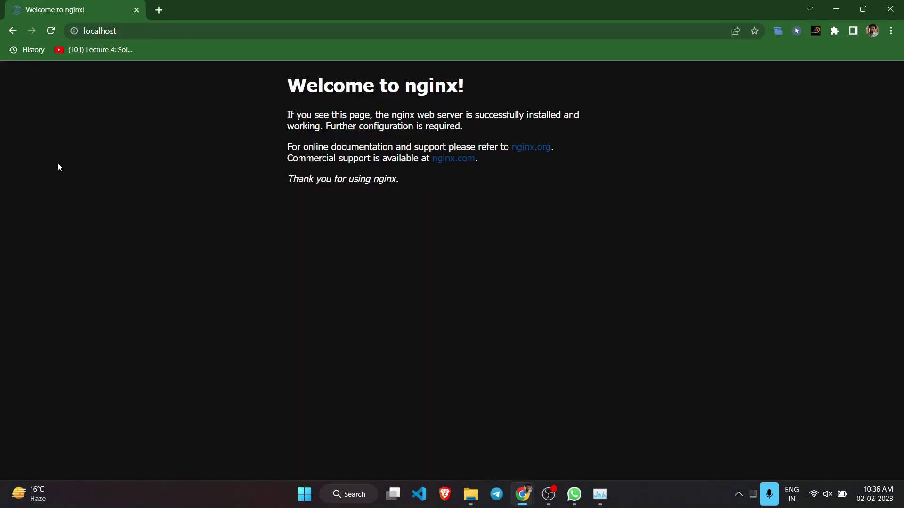